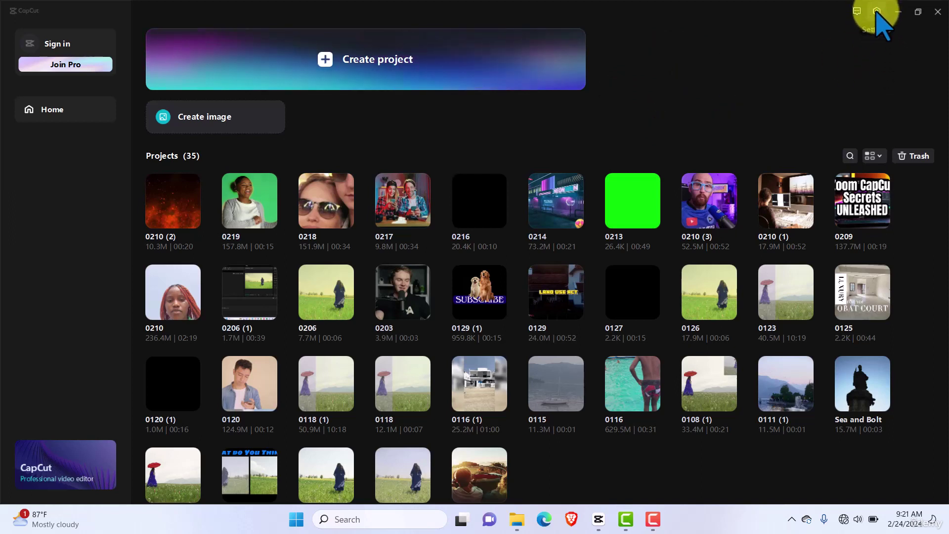
In the application's draft settings, set the cache to be deleted automatically from 15 days ago.
left_click(877, 12)
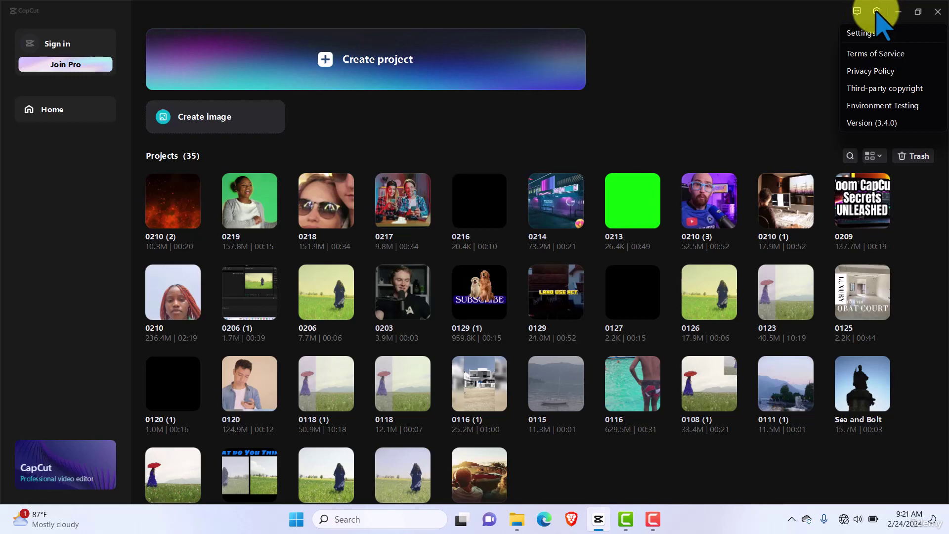
left_click(859, 34)
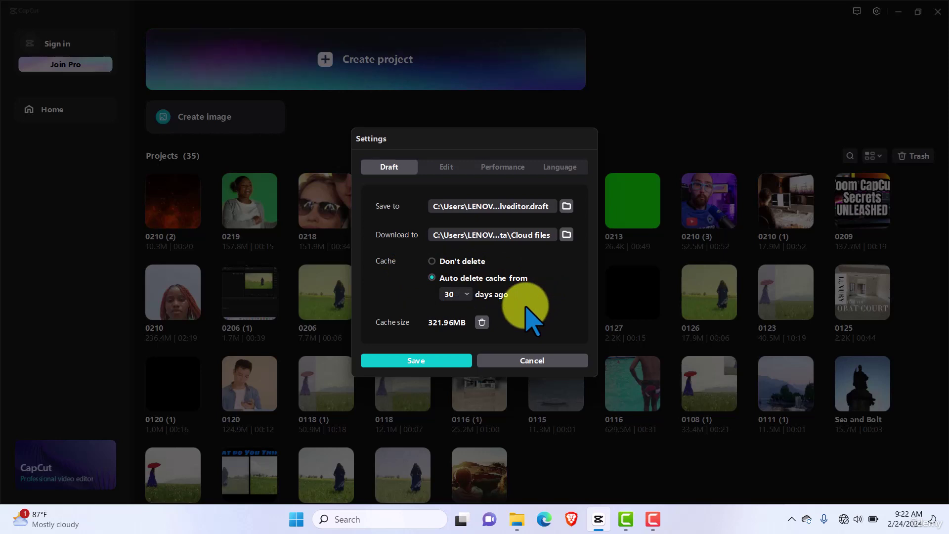
left_click(468, 295)
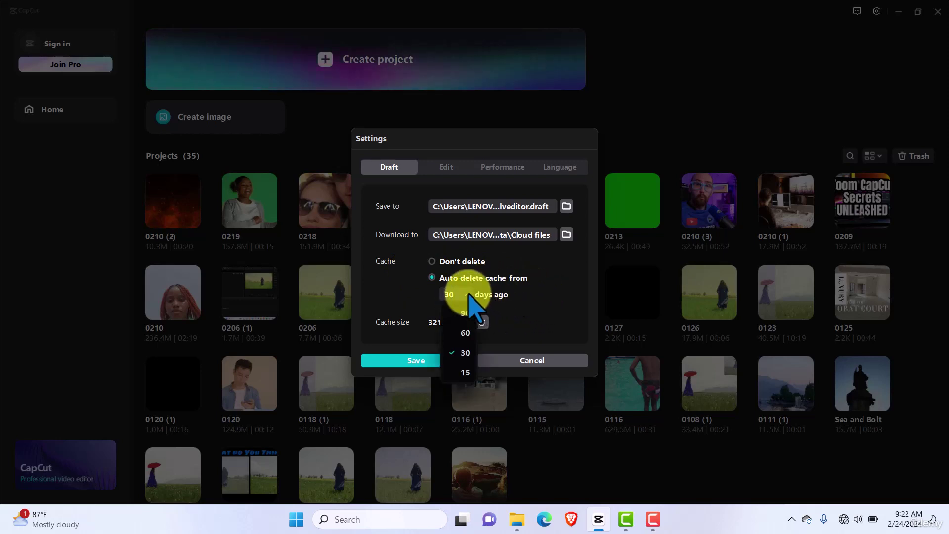
left_click(464, 372)
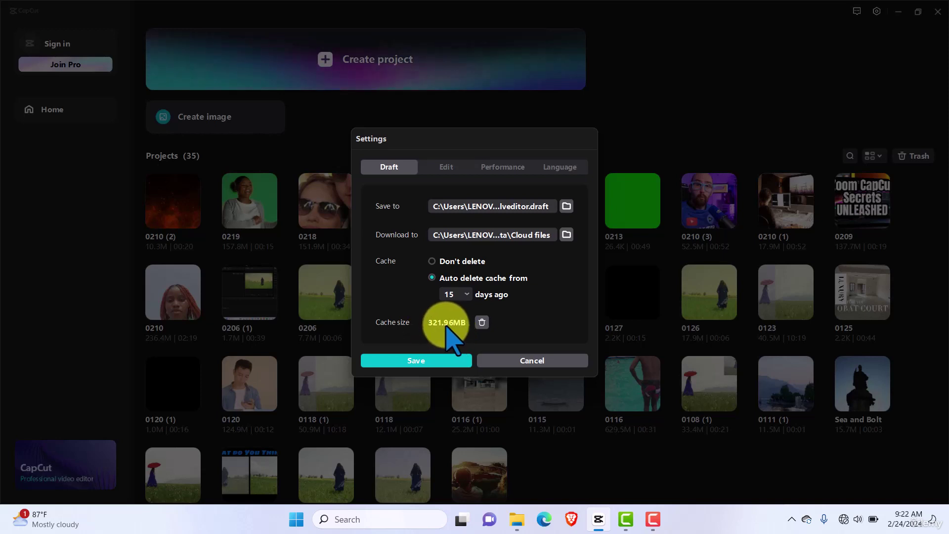
Clear all stored cache files from the draft settings and confirm the removal.
left_click(482, 322)
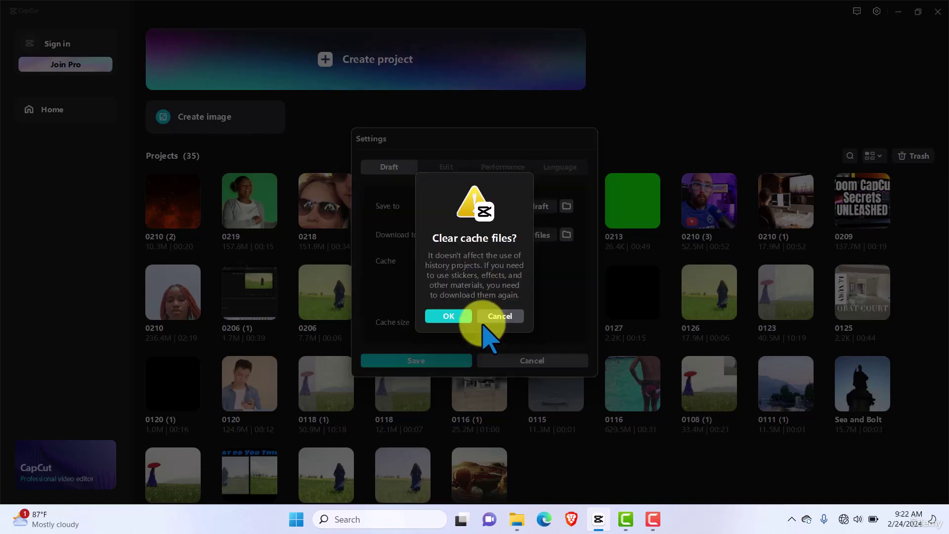
left_click(454, 316)
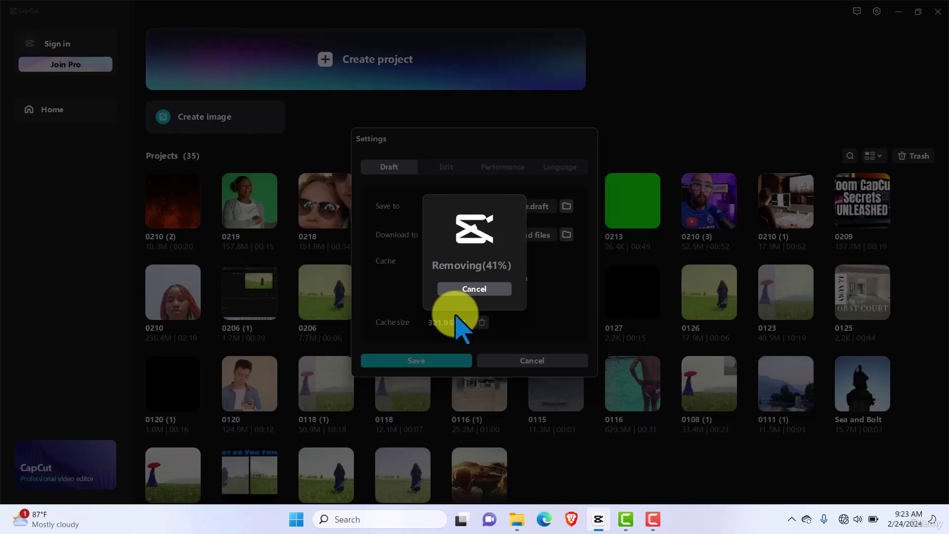
left_click(653, 519)
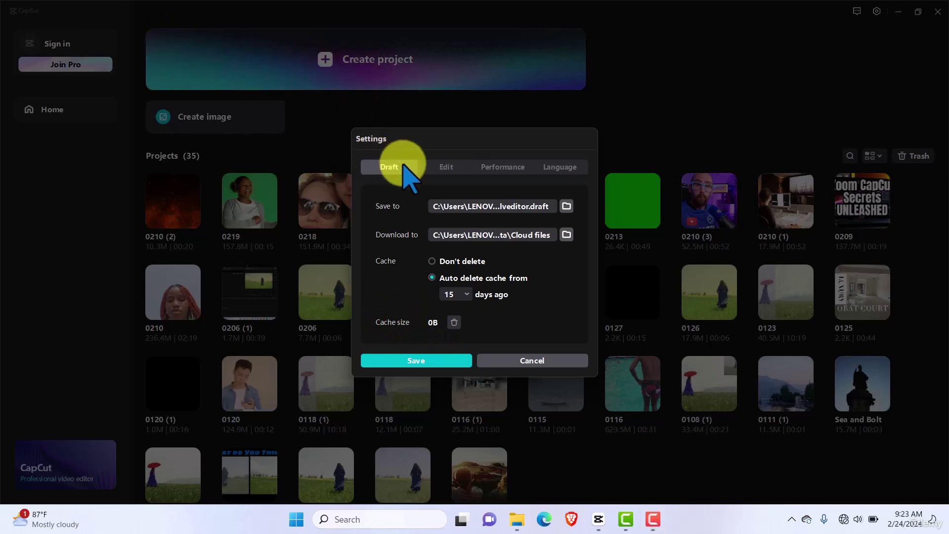
In the editing settings, allow layers to be reordered in every new project by default and review the frame rate options.
left_click(448, 168)
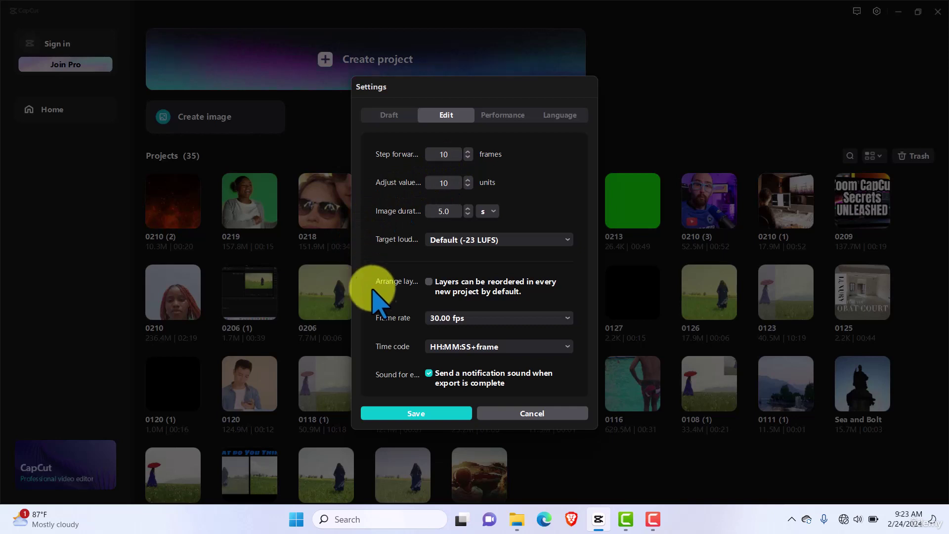
left_click(428, 281)
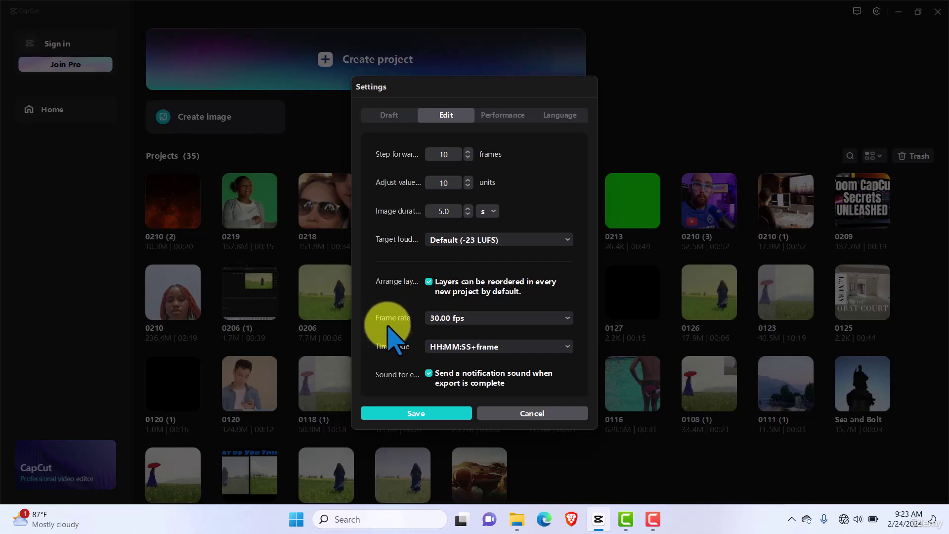
left_click(453, 320)
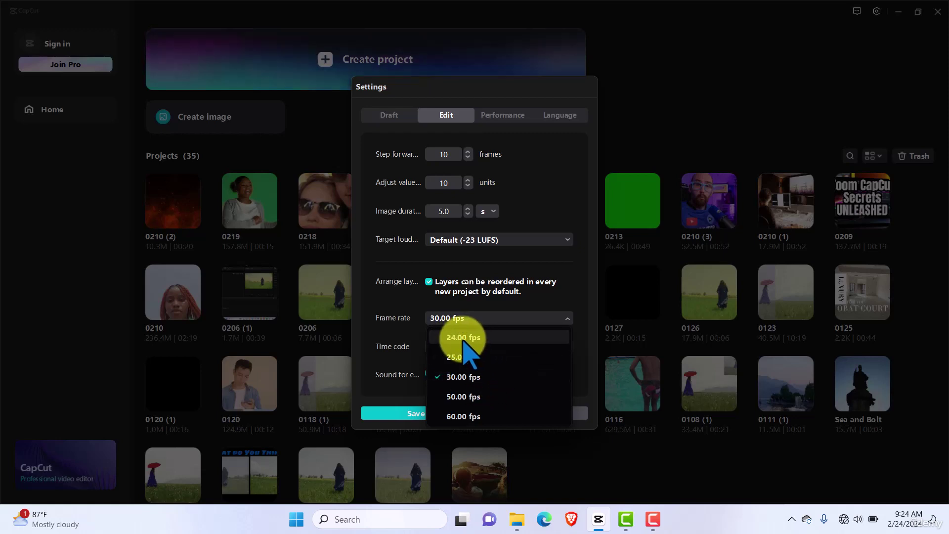
left_click(391, 346)
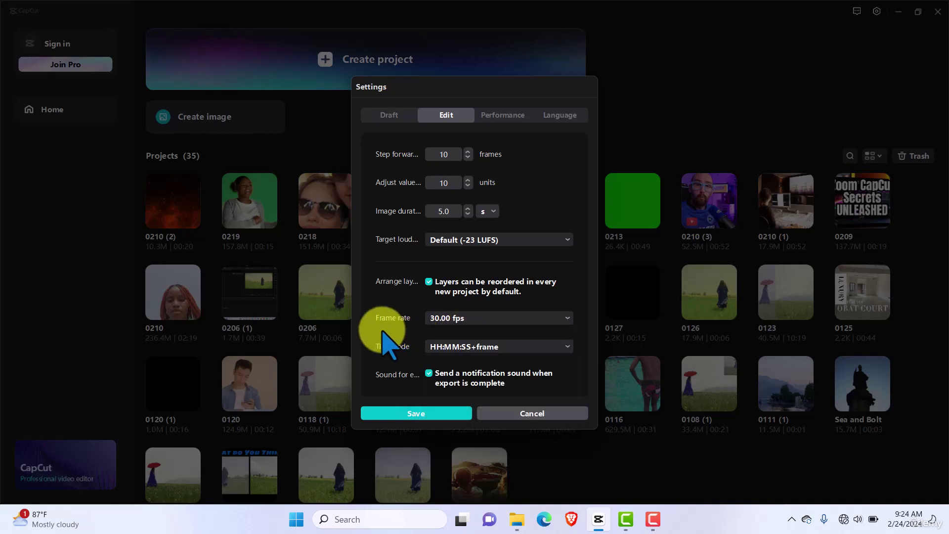
left_click(447, 320)
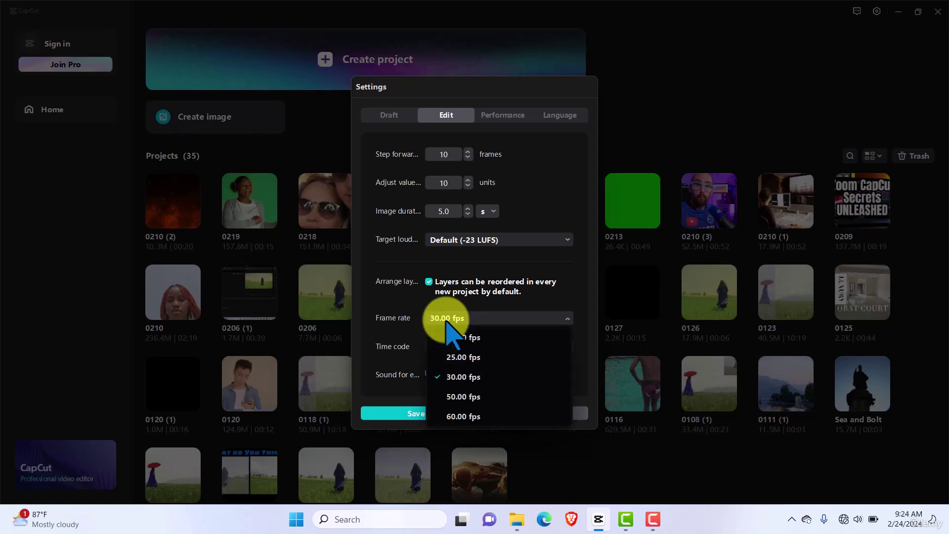
left_click(410, 323)
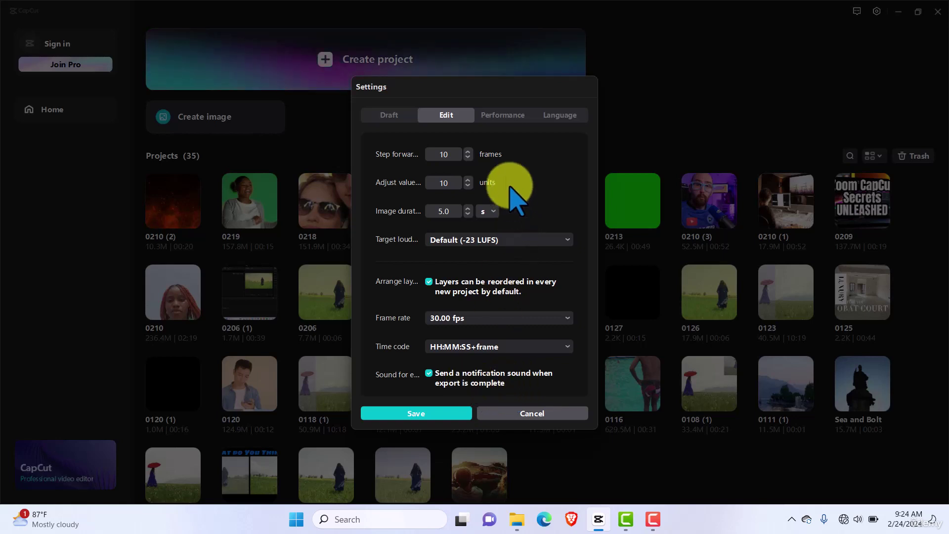
Review the rendering resolution options in the performance settings, keep 1080P and save all the settings.
left_click(502, 115)
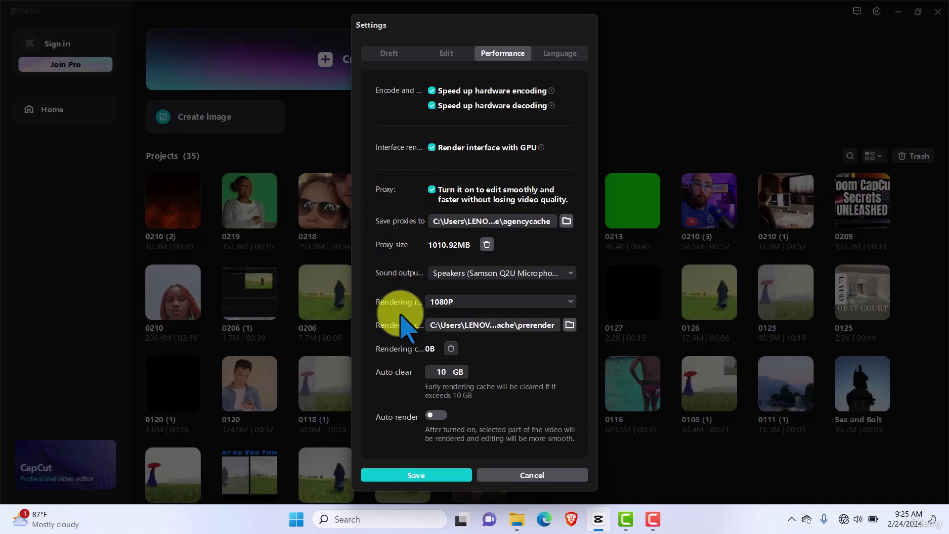
left_click(460, 304)
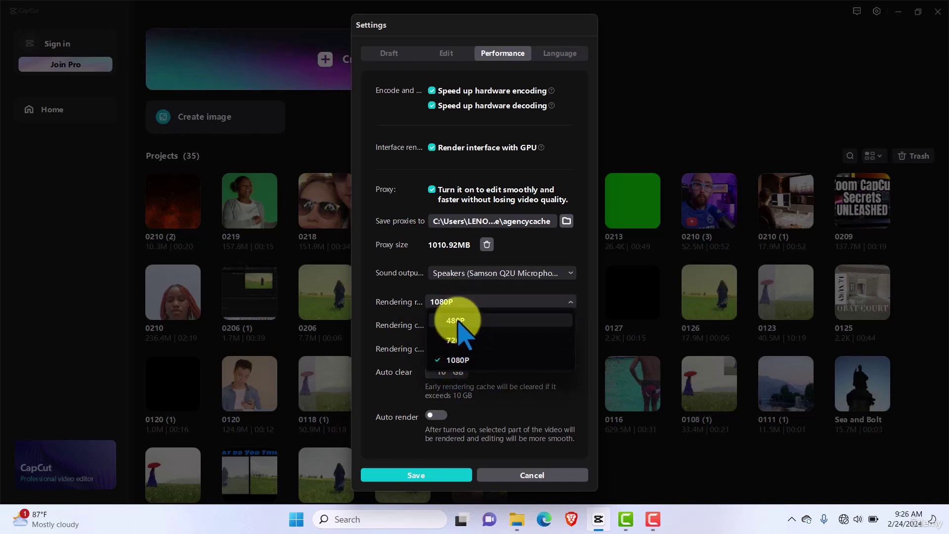
left_click(408, 312)
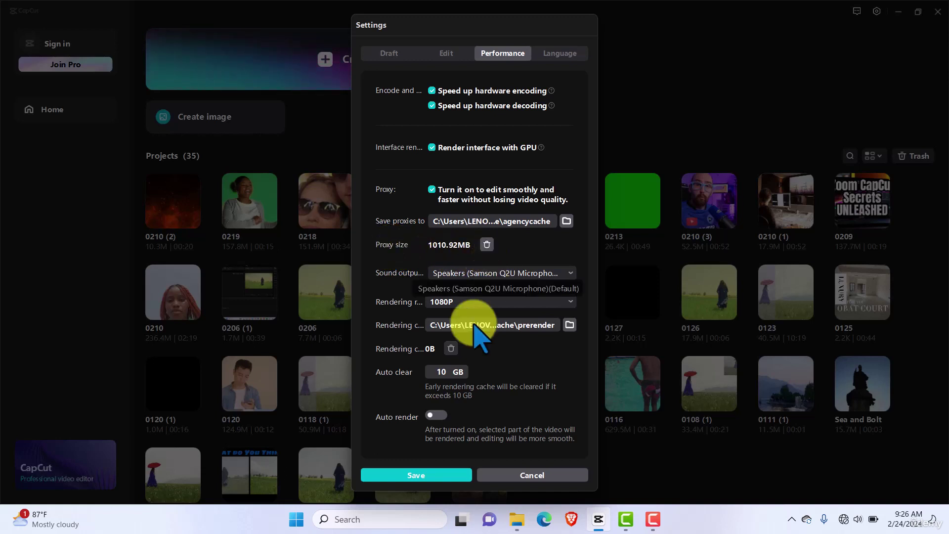
left_click(439, 475)
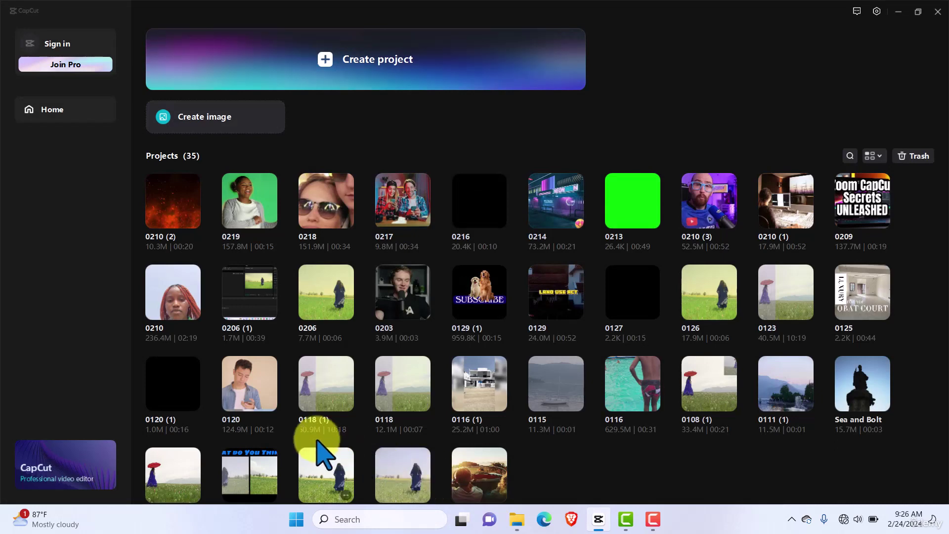
Open the existing project 0219, retrying the material update once and dismissing its prompt.
left_click(250, 203)
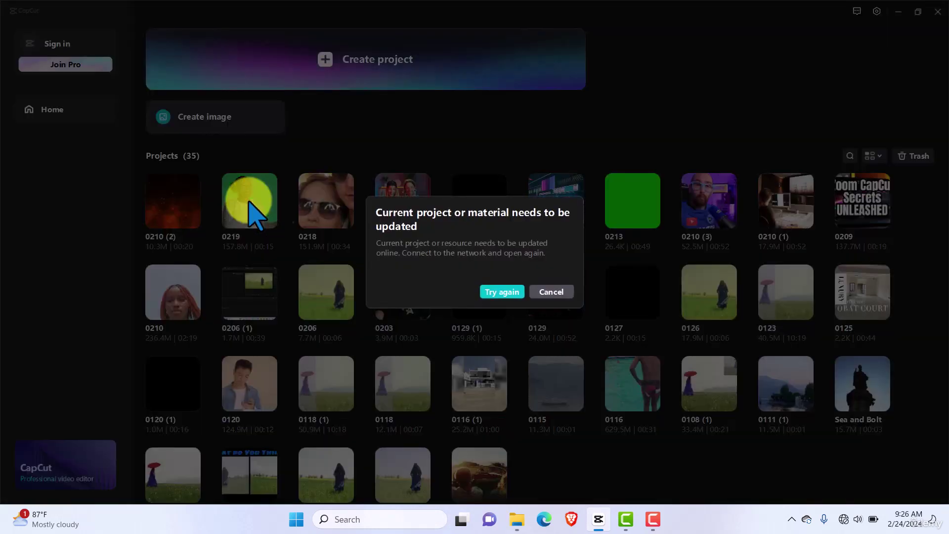
left_click(501, 292)
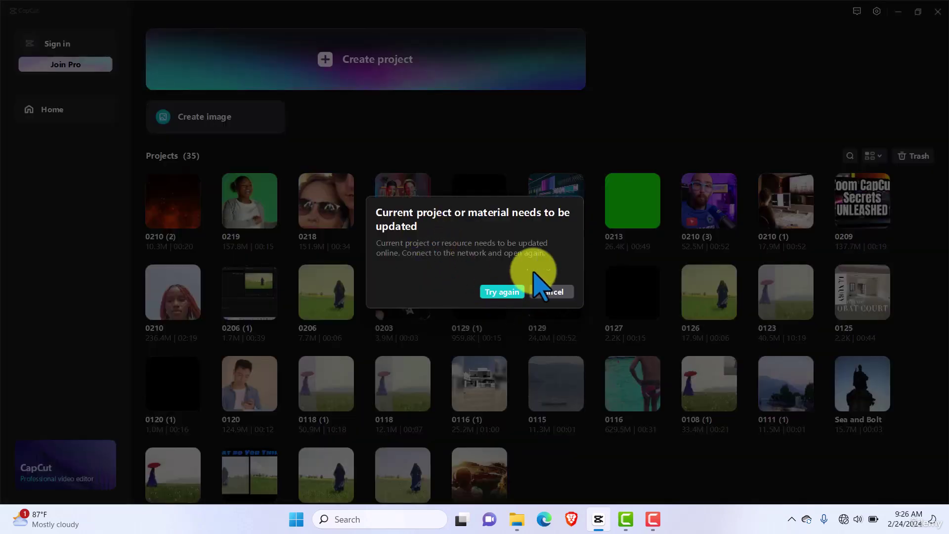
left_click(551, 292)
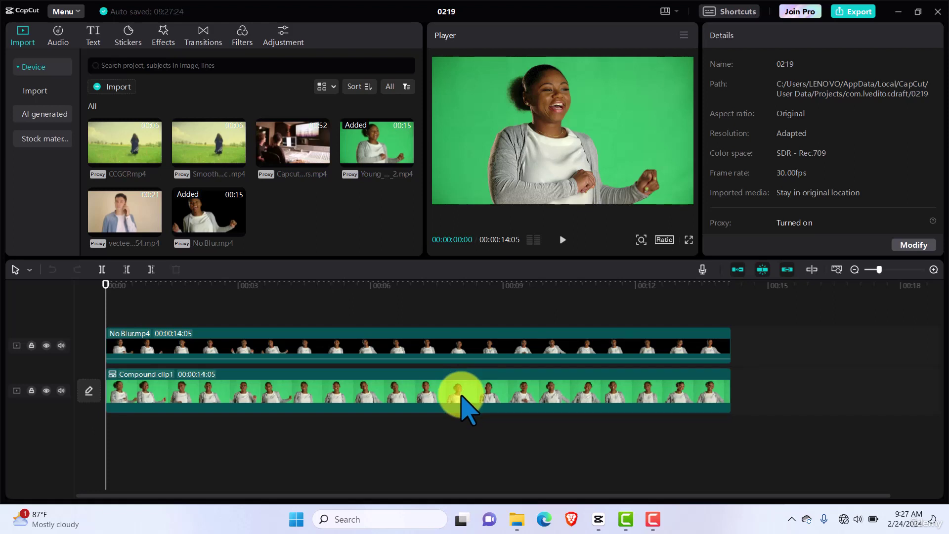
Play the timeline to check how smoothly it runs, dismiss the performance reminder and pause playback.
left_click(562, 239)
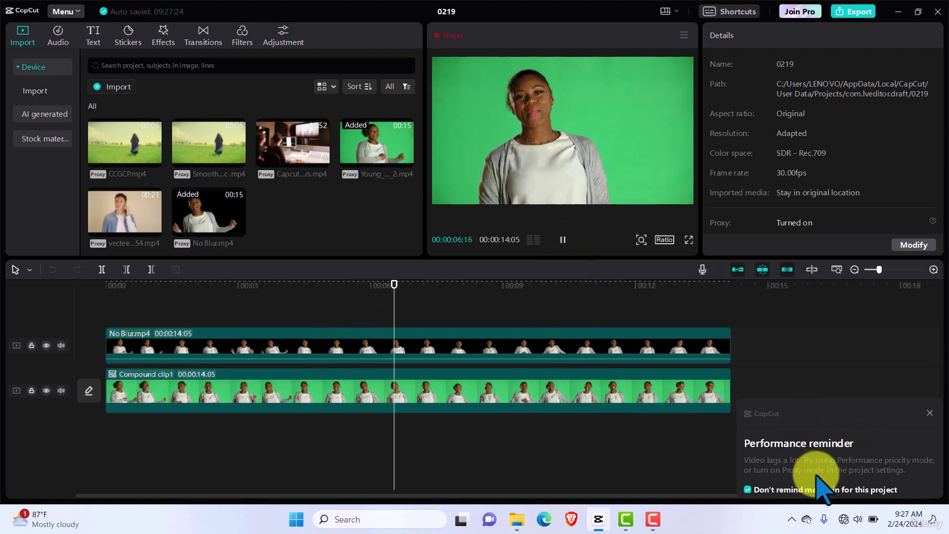
left_click(930, 412)
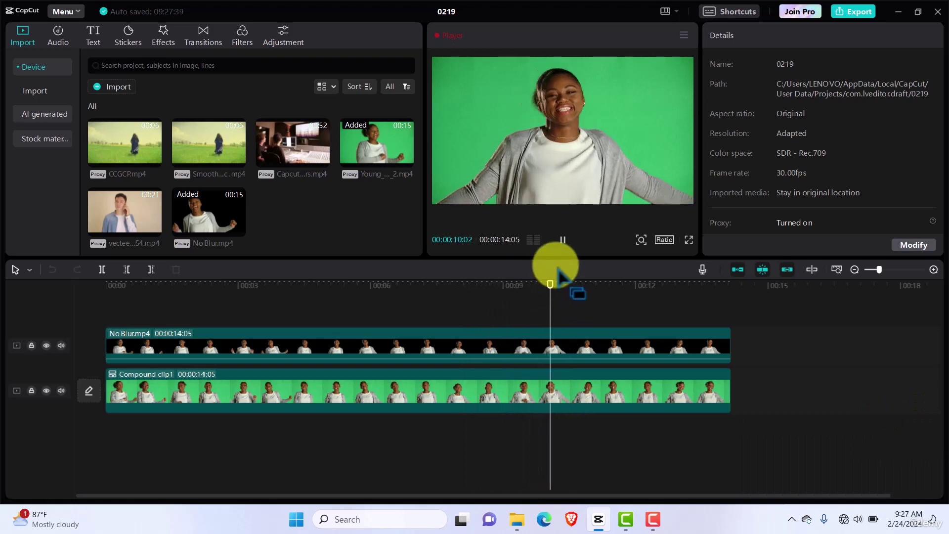
left_click(563, 241)
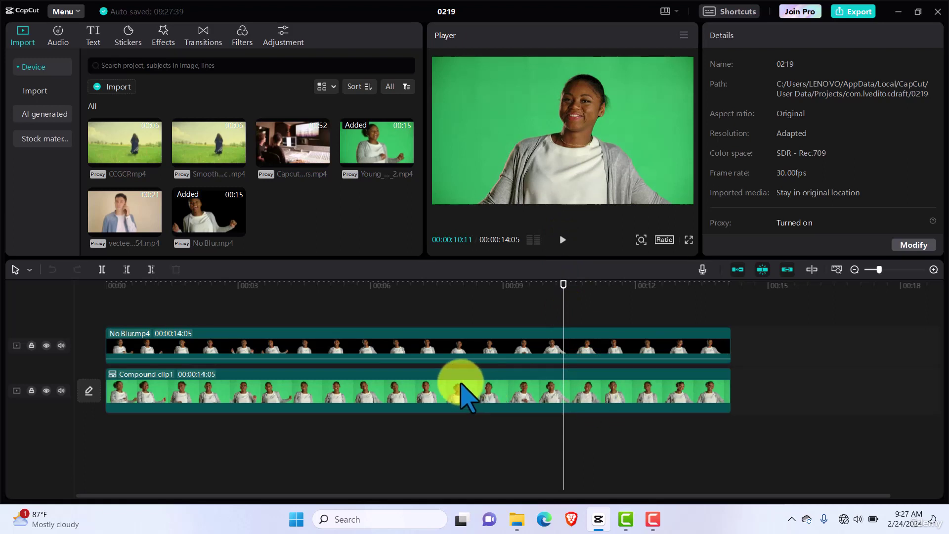
Switch the player's preview mode to Best performance for smoother playback.
left_click(591, 345)
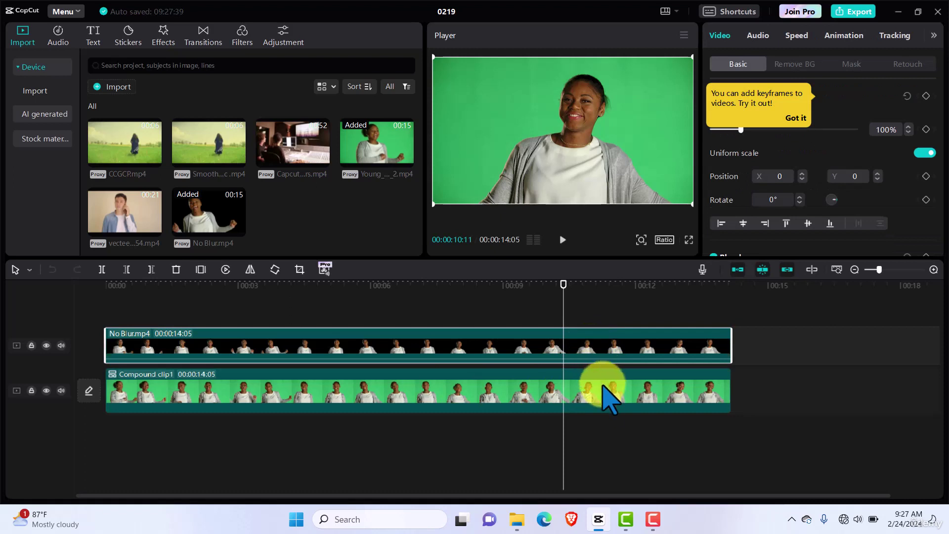
left_click(605, 396)
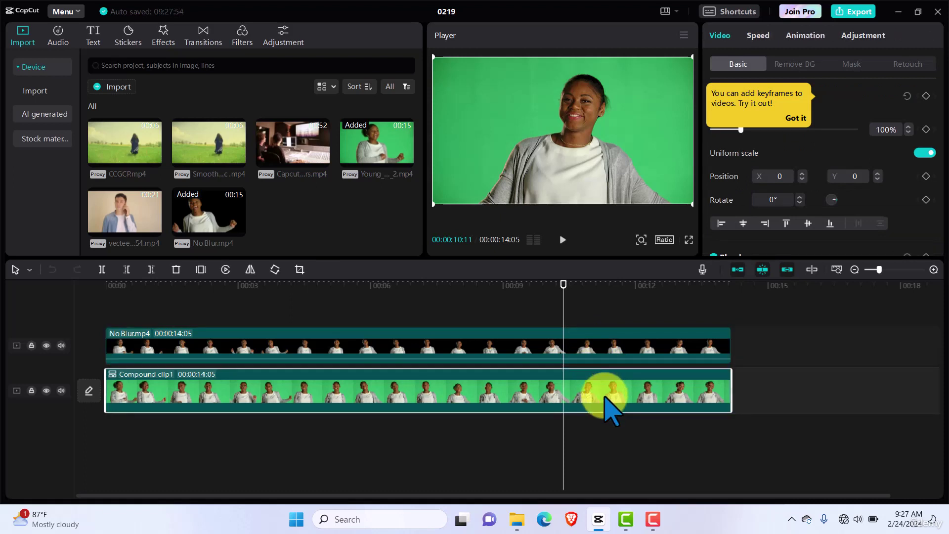
left_click(684, 35)
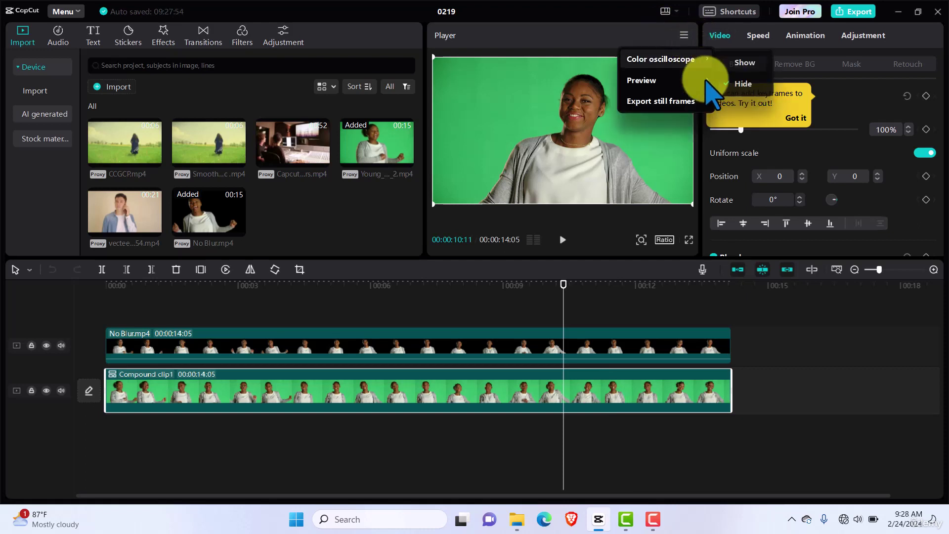
mouse_move(687, 89)
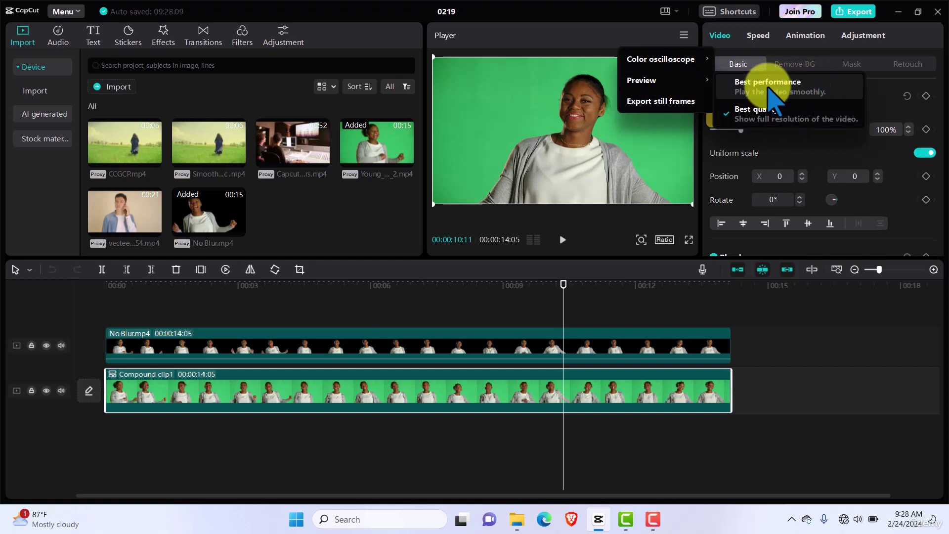
left_click(769, 88)
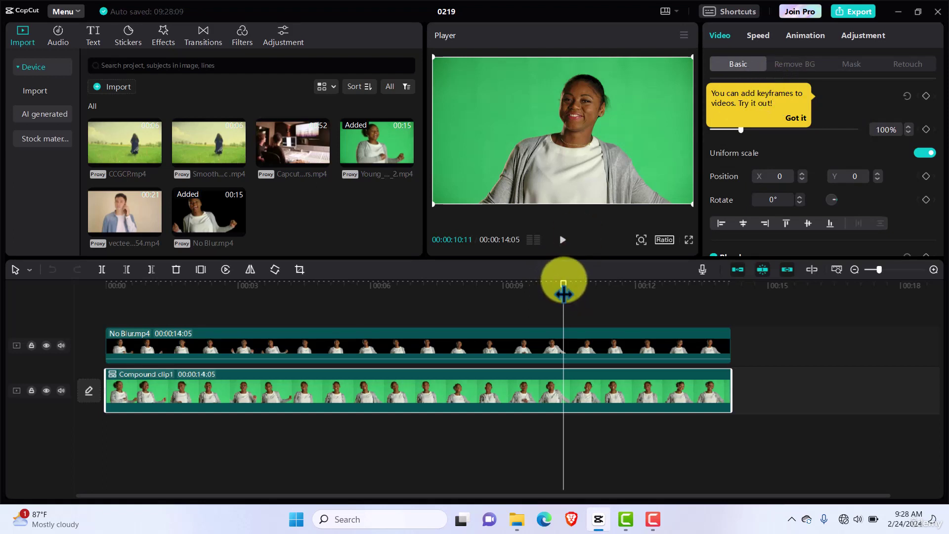
Play the timeline from the beginning to check its smoothness, stop playback and close the project.
left_click_drag(566, 282, 105, 326)
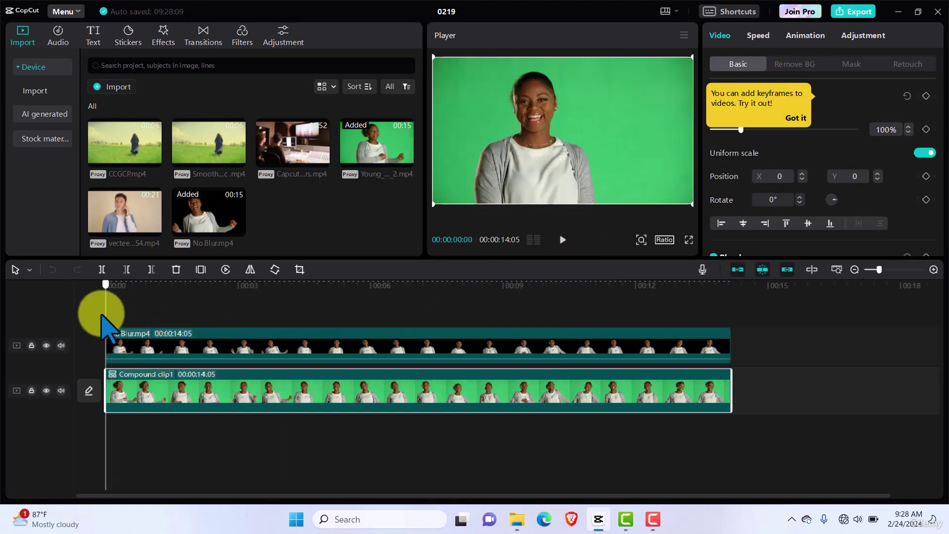
key("space")
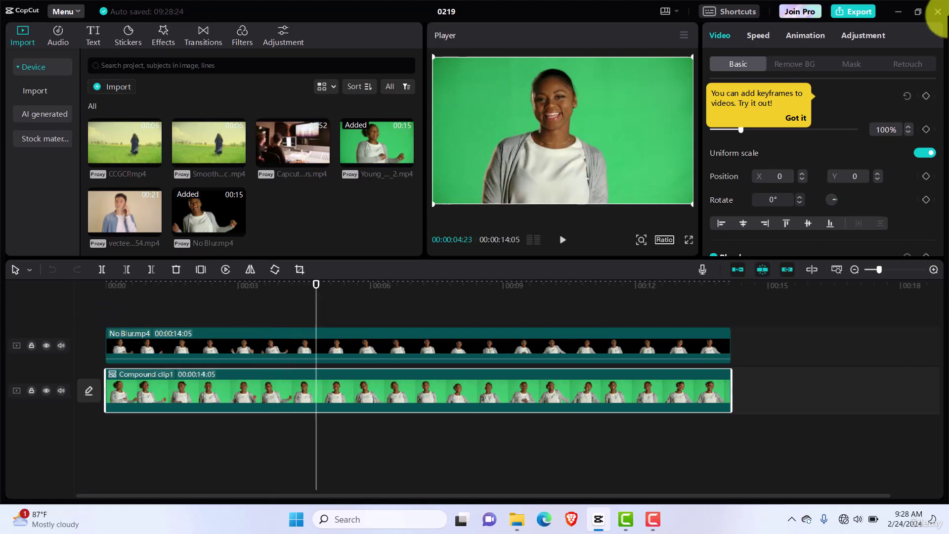
left_click(937, 12)
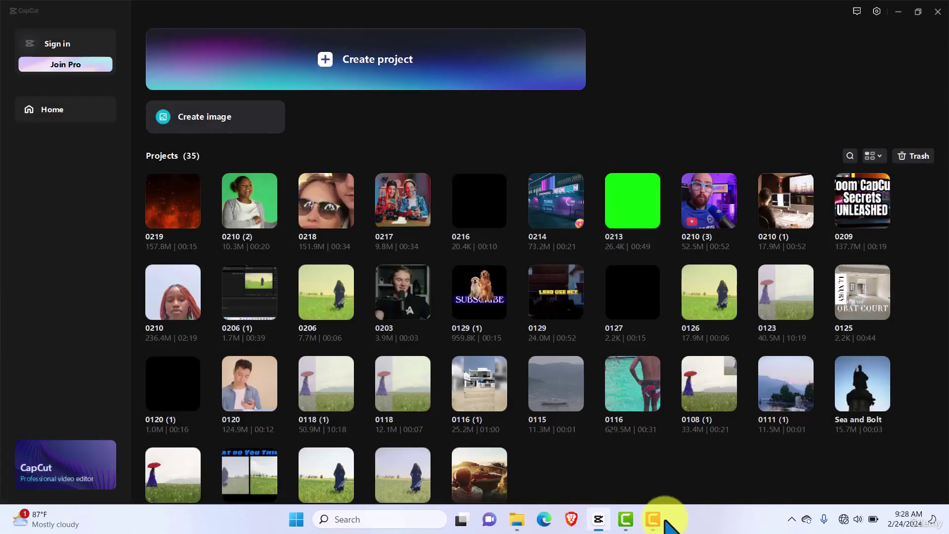
left_click(652, 519)
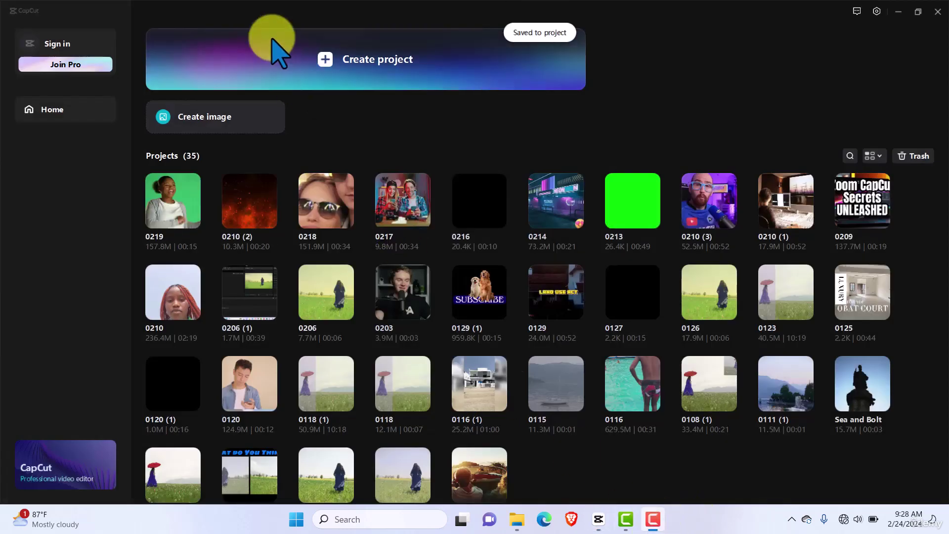